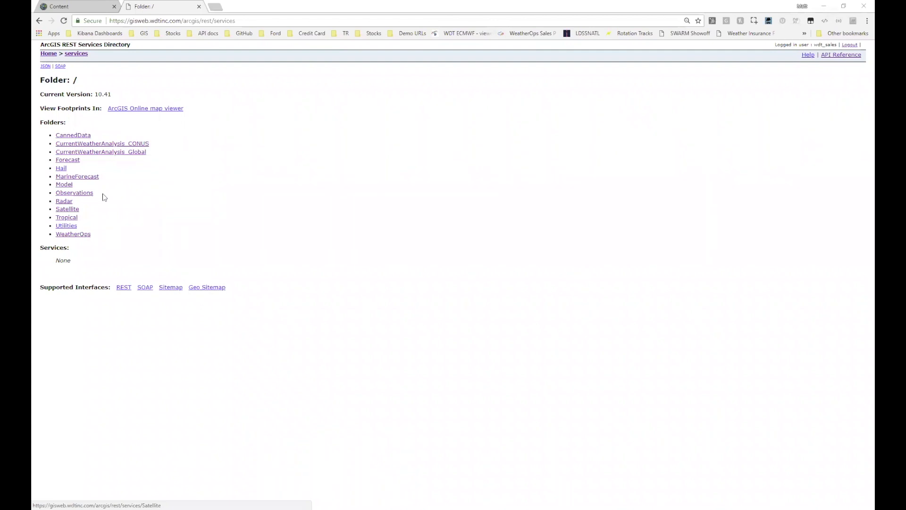
# - Copy the link address of the Projected Path layer in the Radar folder's Storm_Attributes map service, and return to the Radar folder
pyautogui.click(69, 203)
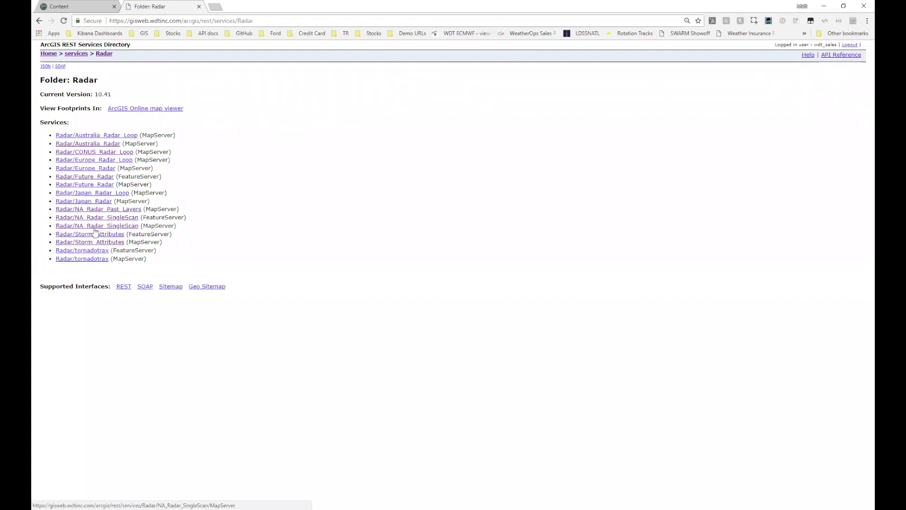
pyautogui.click(95, 243)
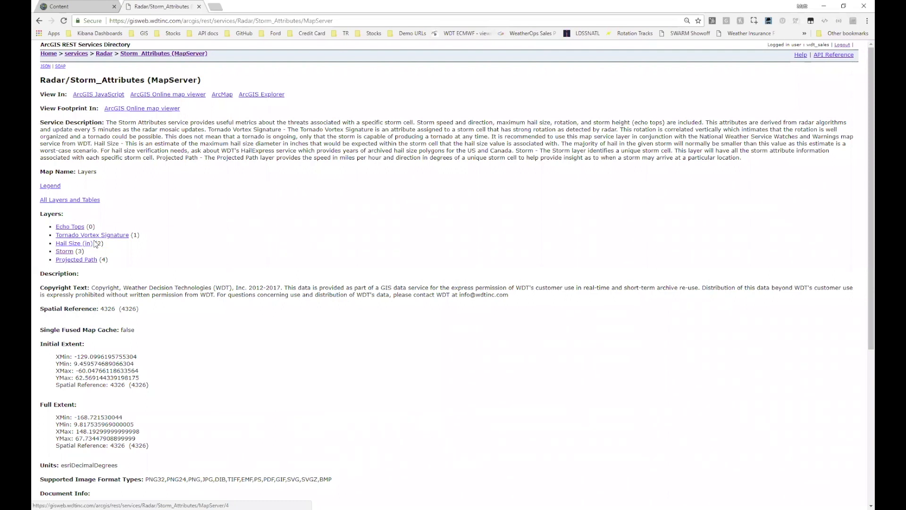
pyautogui.rightClick(85, 259)
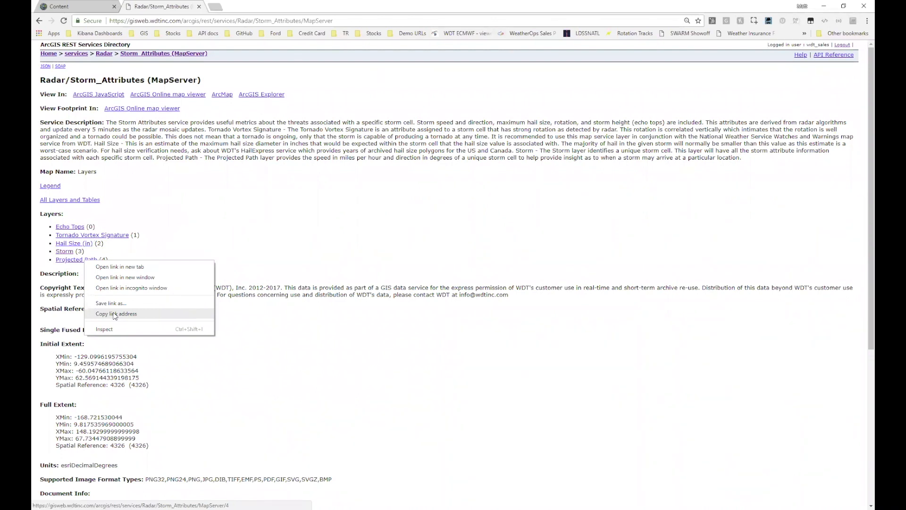
pyautogui.click(113, 315)
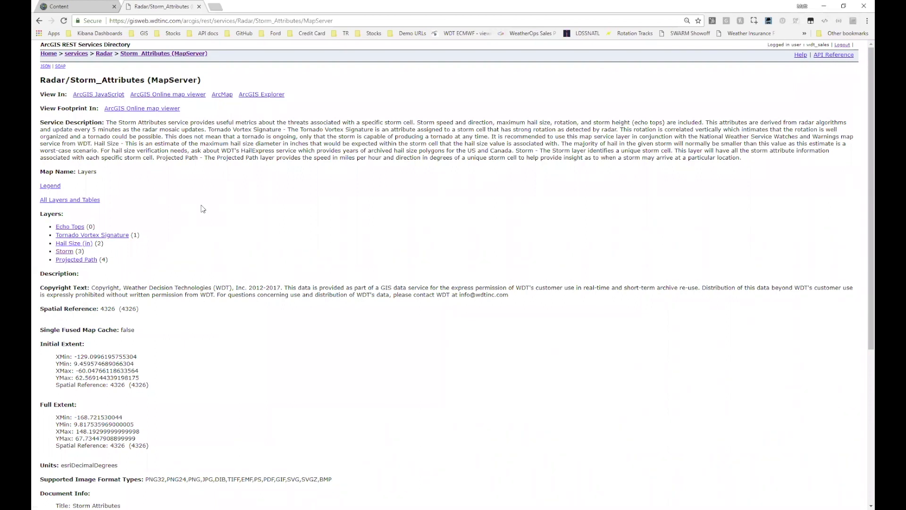
pyautogui.click(39, 21)
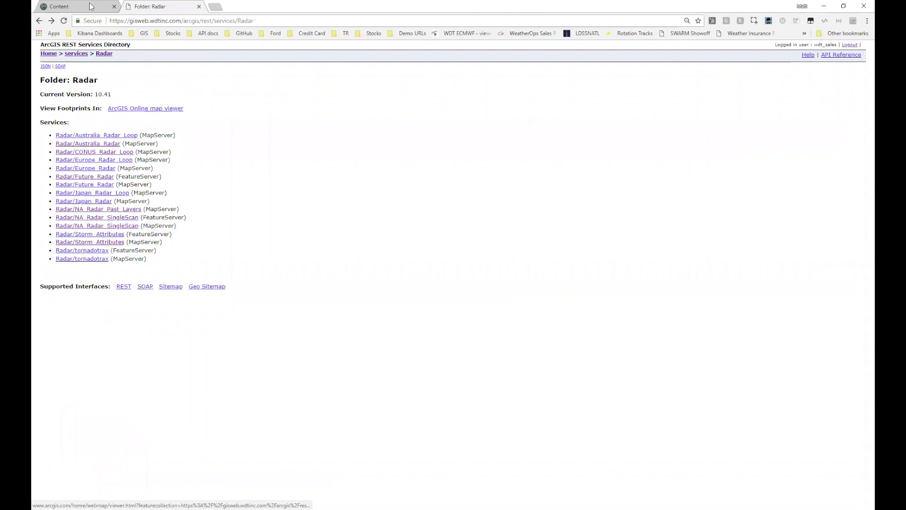
# - Switch to the ArcGIS Online content page and try to create a folder named DEMO
pyautogui.click(91, 5)
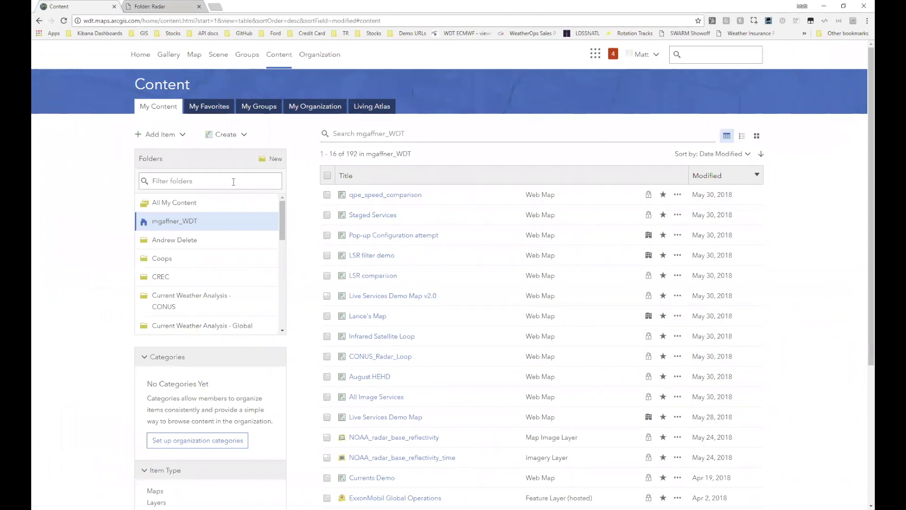
pyautogui.click(276, 158)
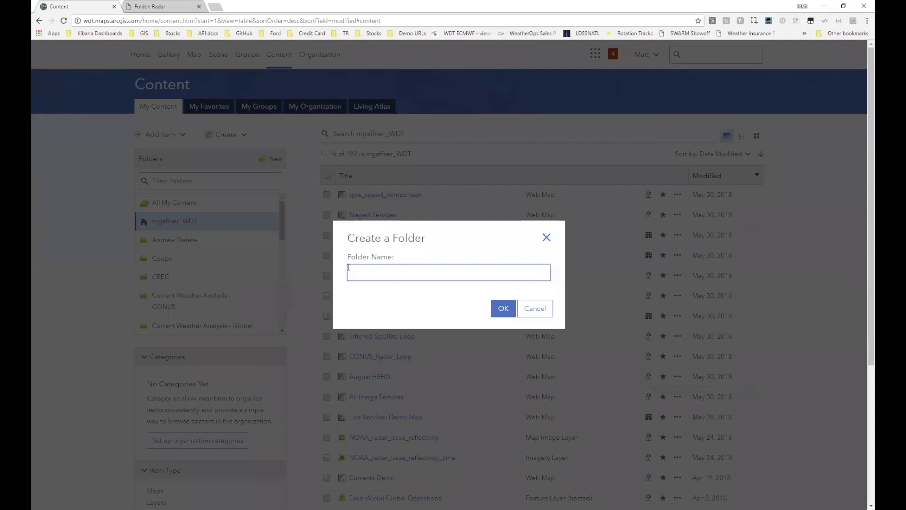
pyautogui.write('DEMO')
pyautogui.press('Return')
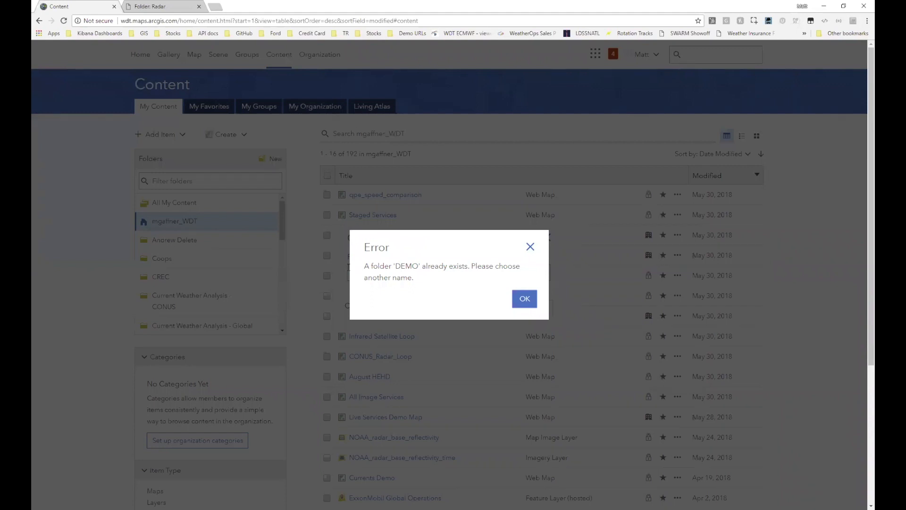
pyautogui.press('Escape')
# - Create a content folder named Demonstration
pyautogui.scroll(-4, 348, 267)
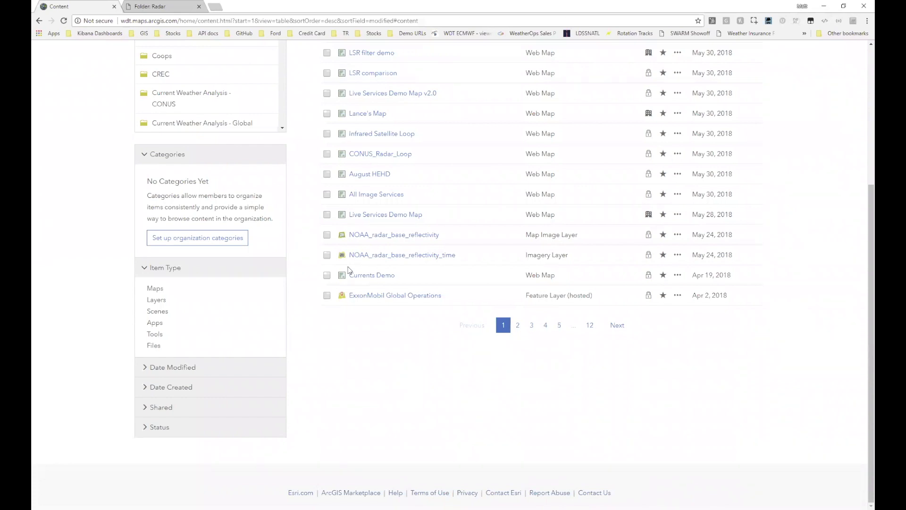
pyautogui.scroll(4, 266, 134)
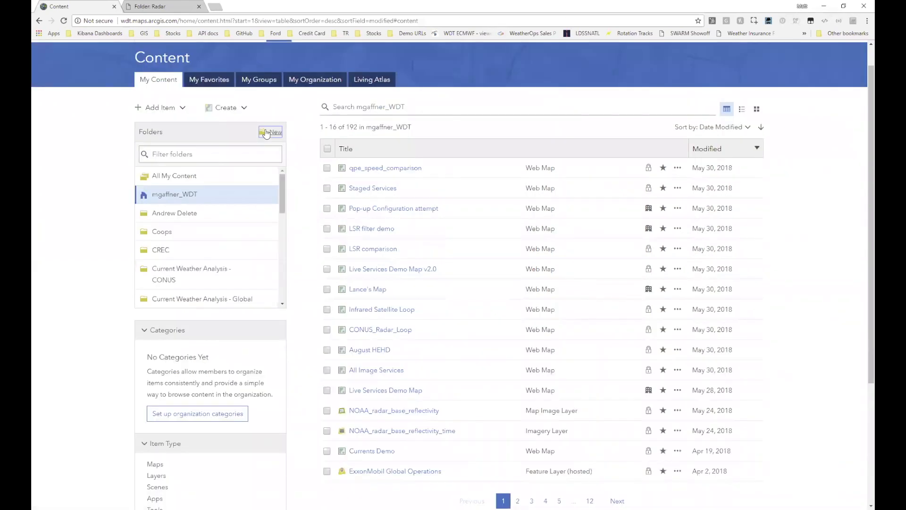
pyautogui.click(267, 134)
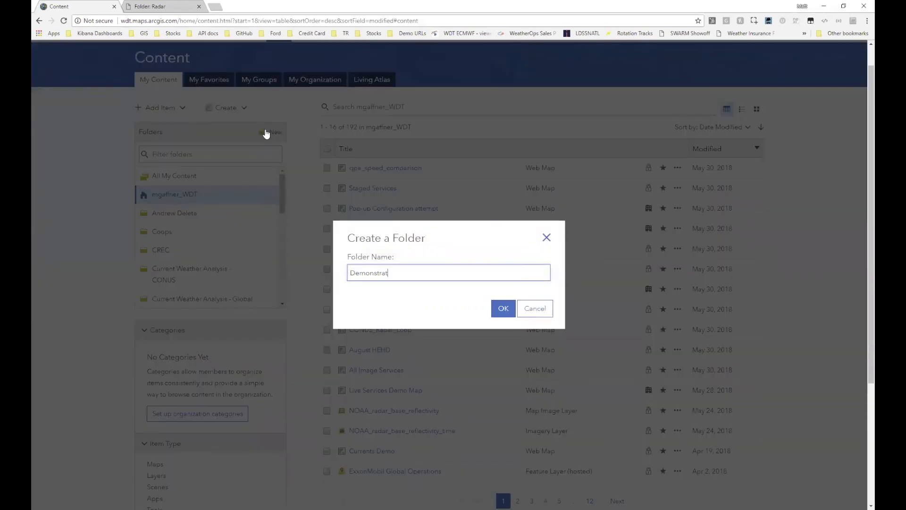
pyautogui.write('ion')
pyautogui.press('Return')
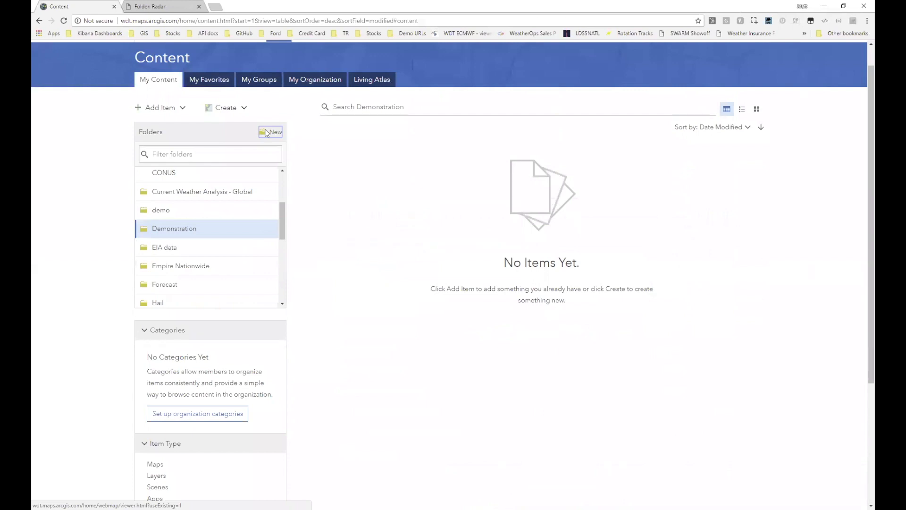
# - Switch to the REST services directory and copy the link address of the Radar/NA_Radar_SingleScan MapServer service
pyautogui.hotkey('ctrl', 'Tab')
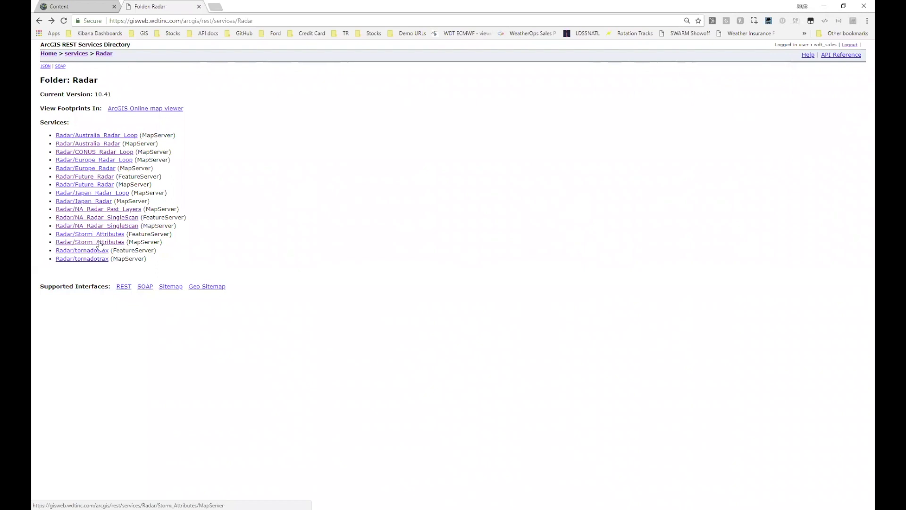
pyautogui.rightClick(100, 245)
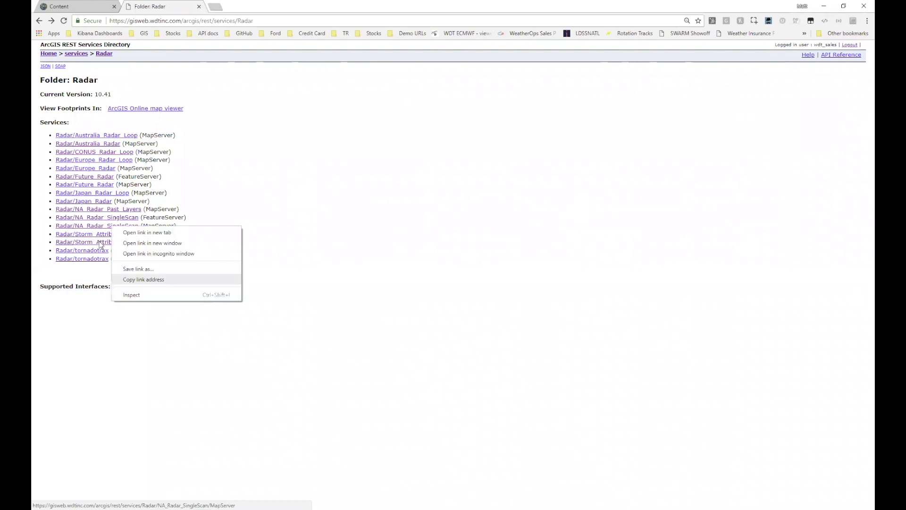
pyautogui.click(97, 62)
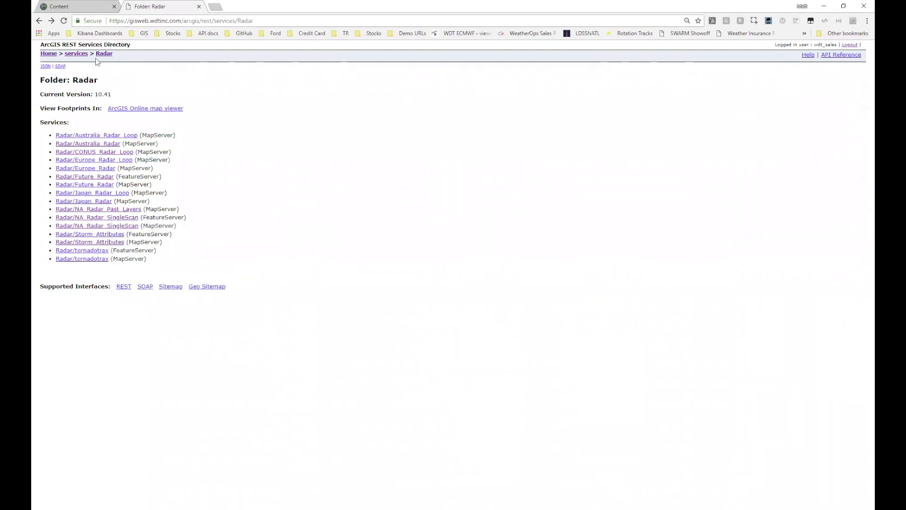
pyautogui.hotkey('ctrl', 'Tab')
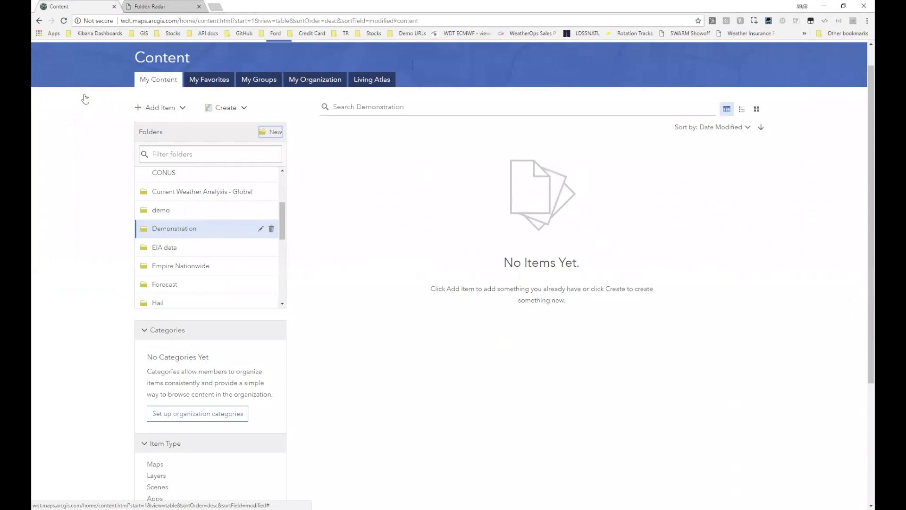
pyautogui.click(161, 108)
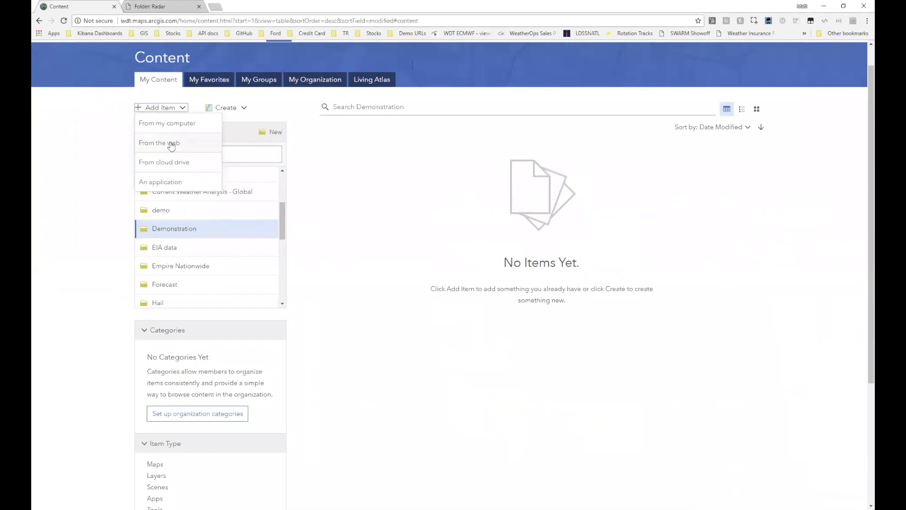
pyautogui.click(171, 144)
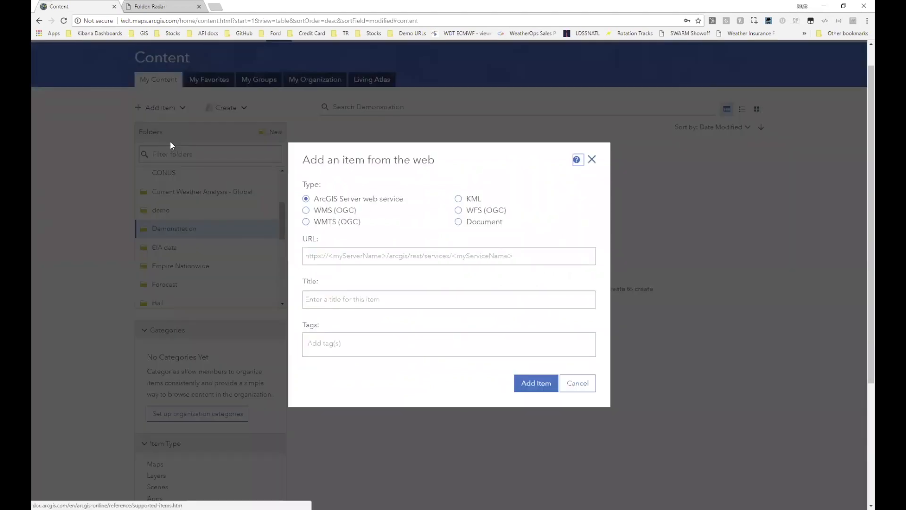
pyautogui.click(330, 193)
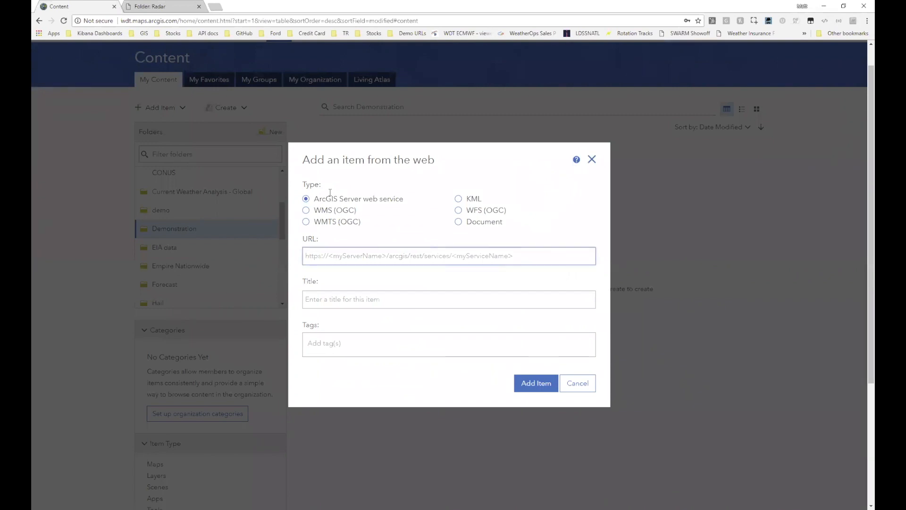
pyautogui.write('https://gisweb.wdtinc.com/arcgis/rest/services/Radar/NA_Radar_SingleScan/MapServer')
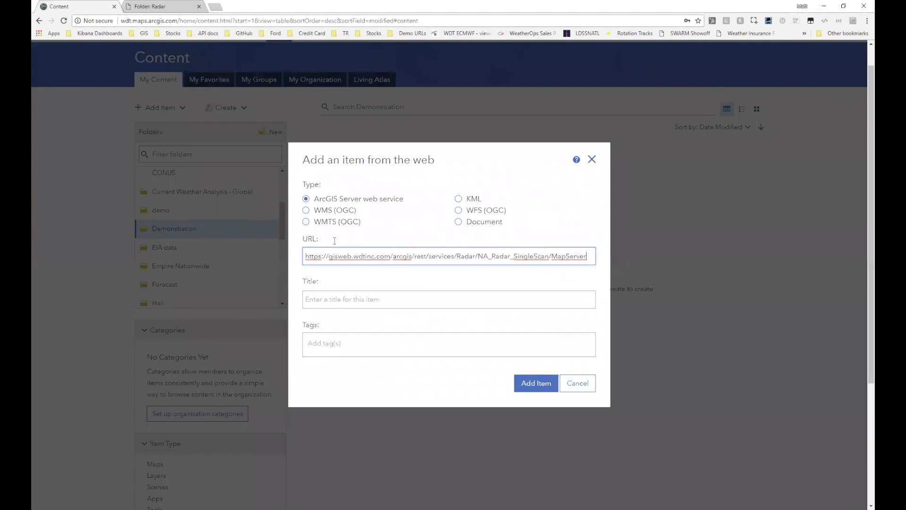
pyautogui.click(330, 272)
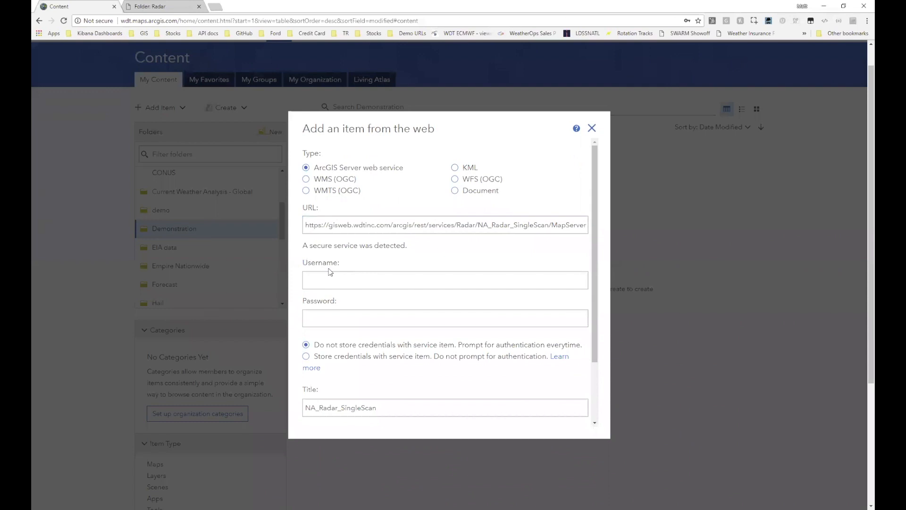
# - Enter the secured service's username and password, and choose to store the credentials with the service item
pyautogui.click(331, 273)
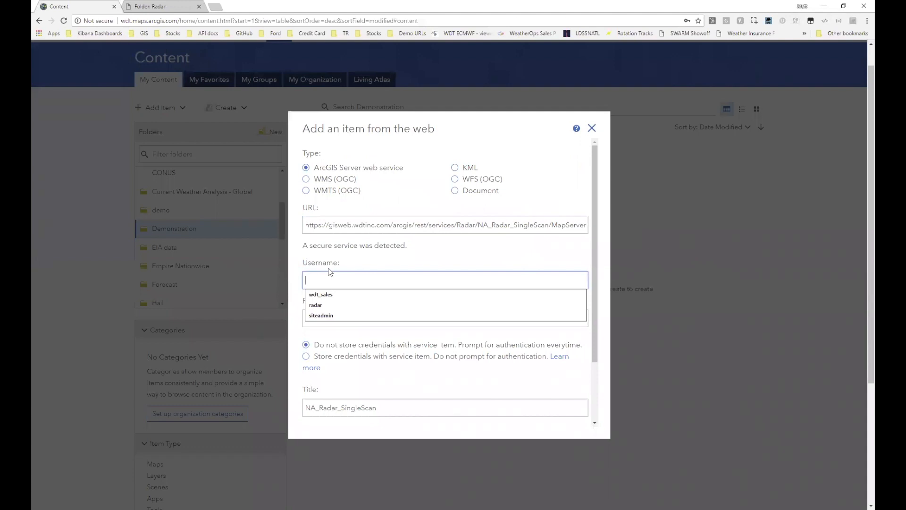
pyautogui.click(353, 294)
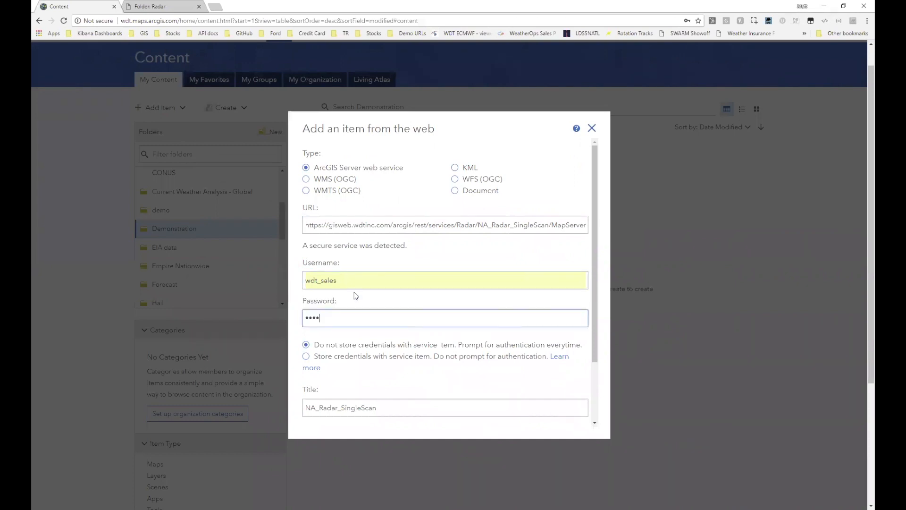
pyautogui.write('••')
pyautogui.click(307, 356)
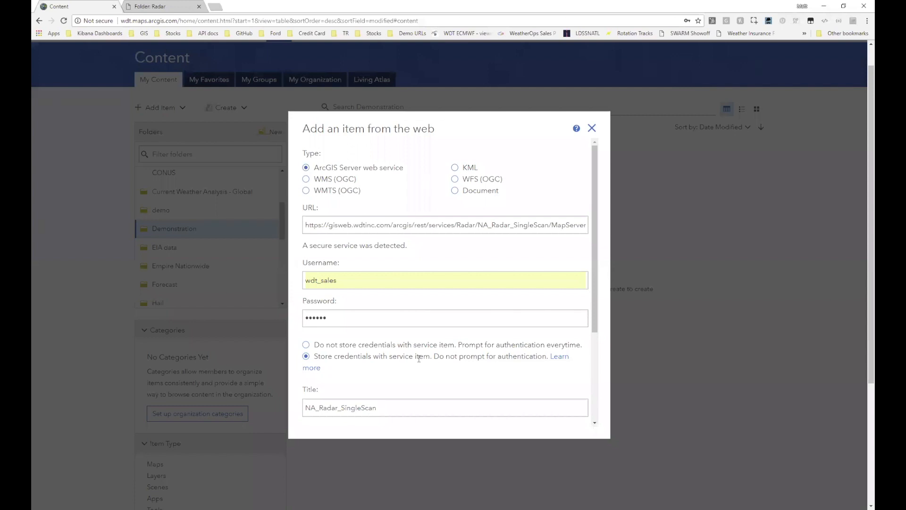
# - Title the item US Radar, append the tag demo, and add it to the content
pyautogui.scroll(-3, 401, 411)
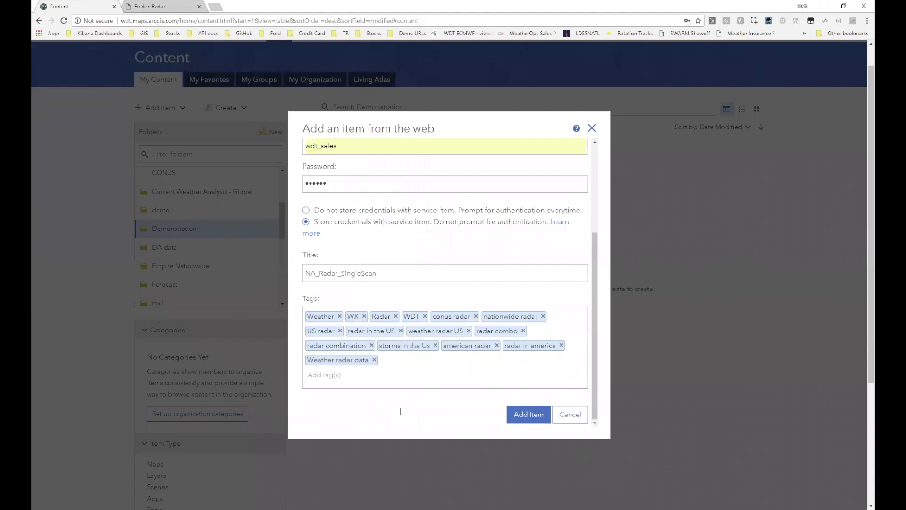
pyautogui.doubleClick(354, 273)
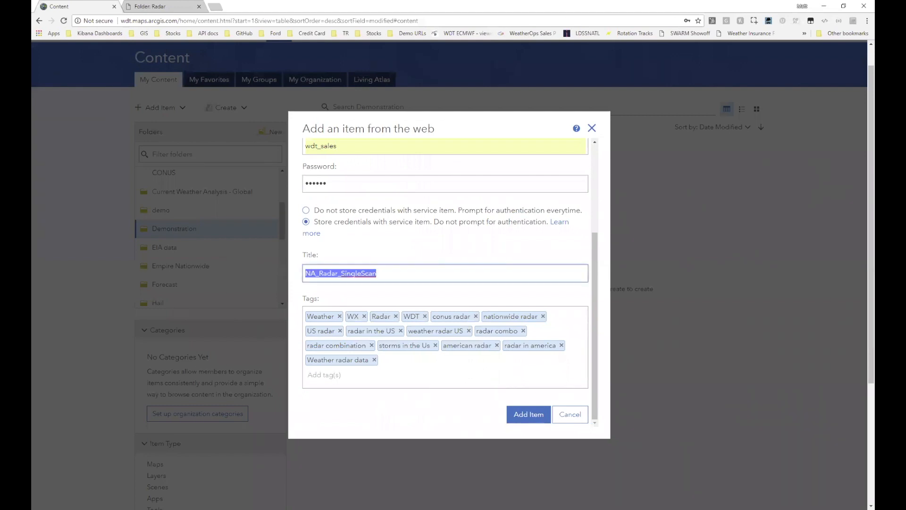
pyautogui.write('US Radar')
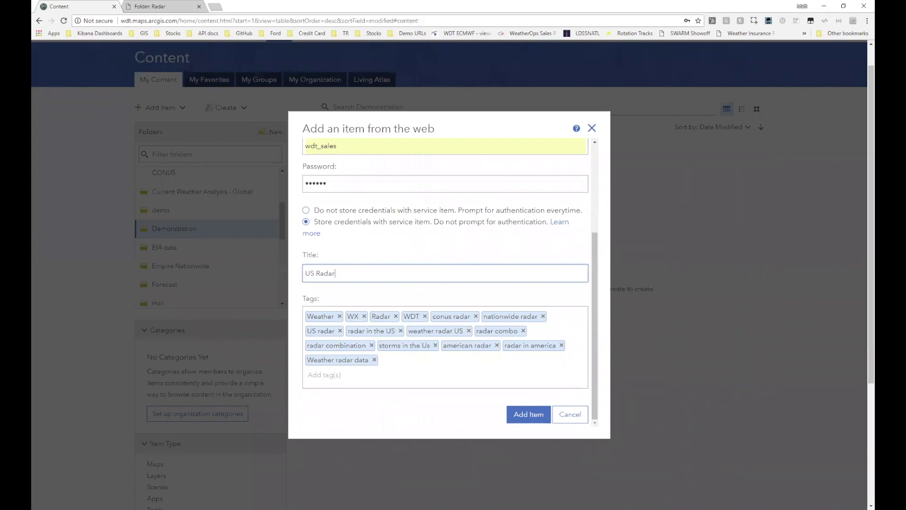
pyautogui.click(340, 376)
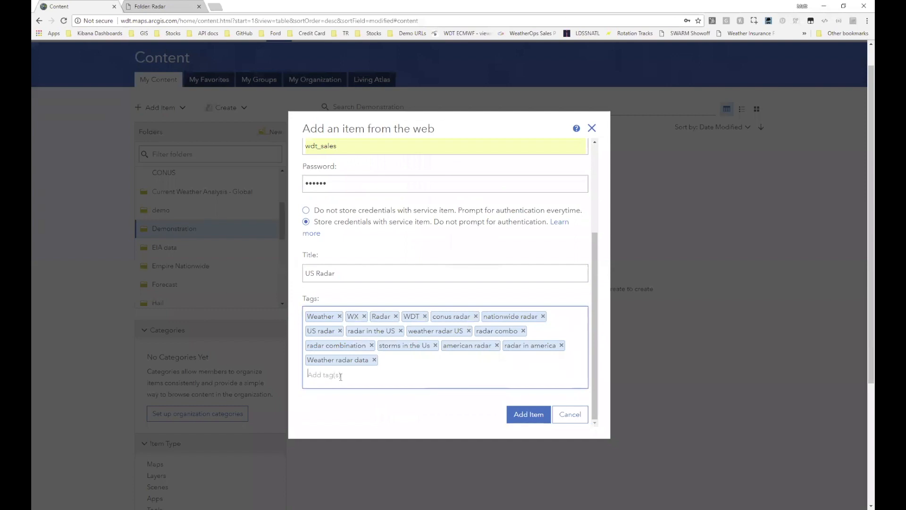
pyautogui.write('damo')
pyautogui.press('Return')
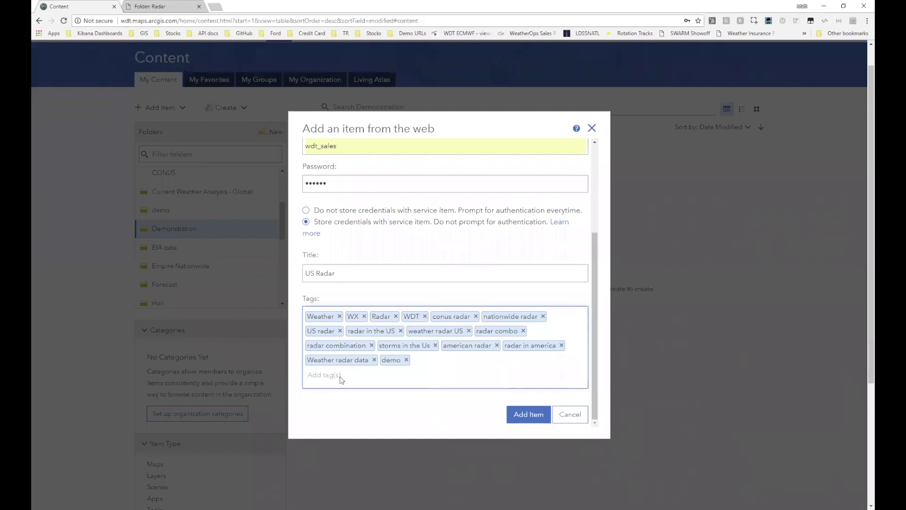
pyautogui.click(524, 415)
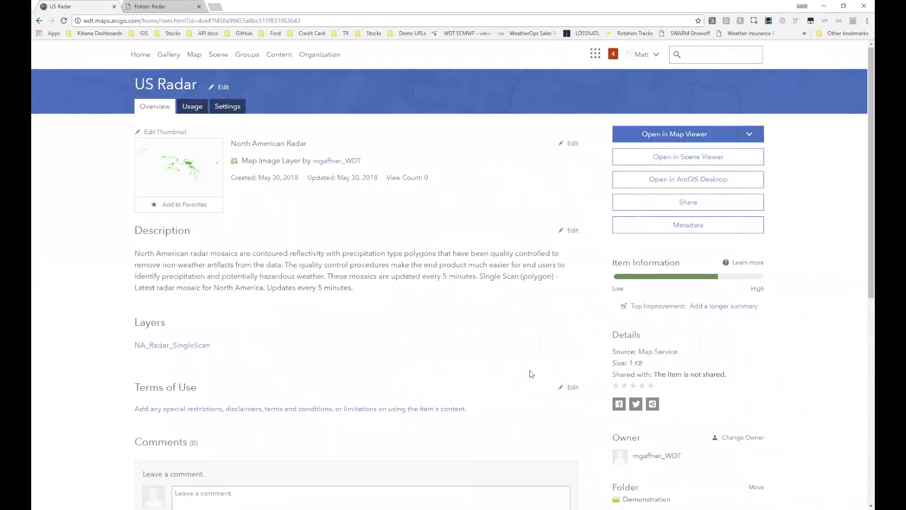
# - Share the US Radar item with the Weather Decision Technologies organization
pyautogui.click(669, 206)
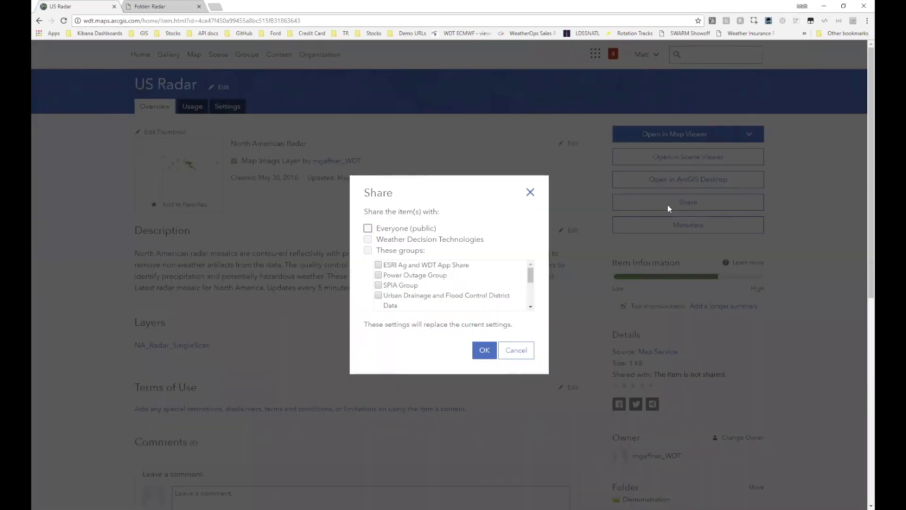
pyautogui.press('Tab')
pyautogui.press('space')
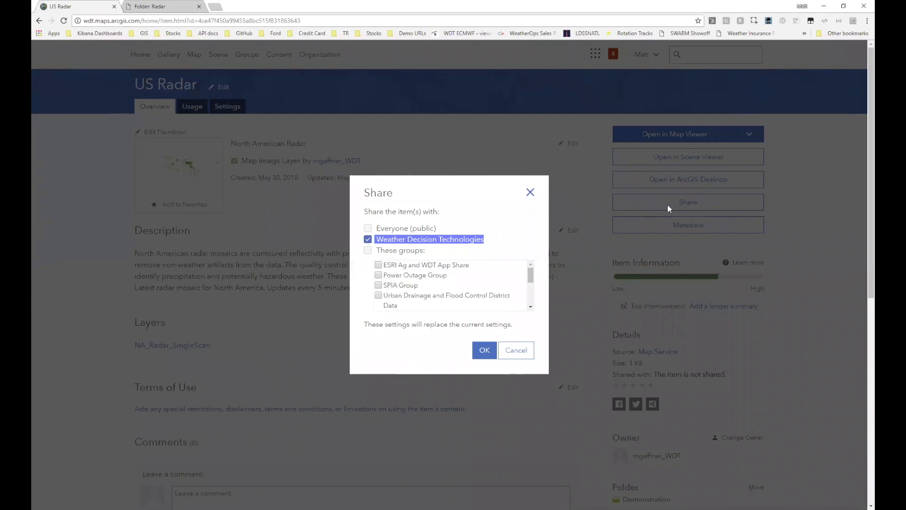
pyautogui.click(485, 351)
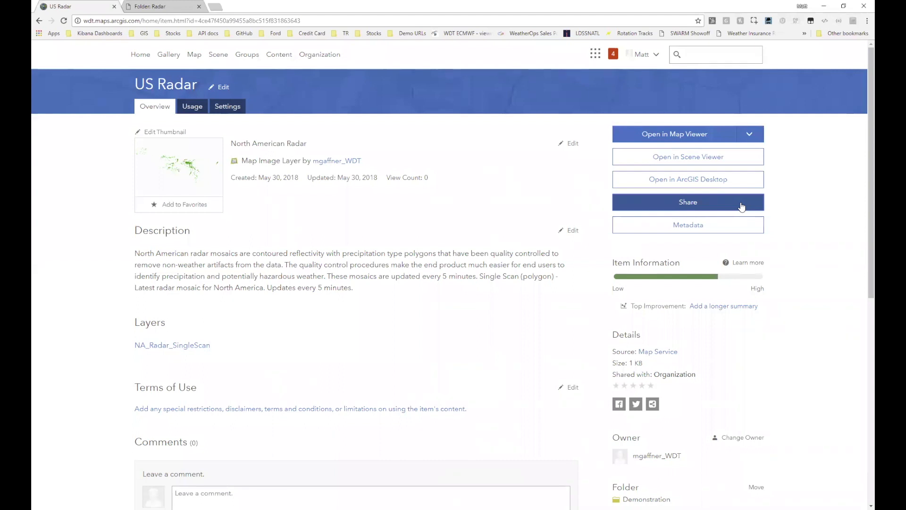
# - Open a map and try to add the secured NA_Radar_SingleScan service as a web layer, signing in with its username and password
pyautogui.click(192, 64)
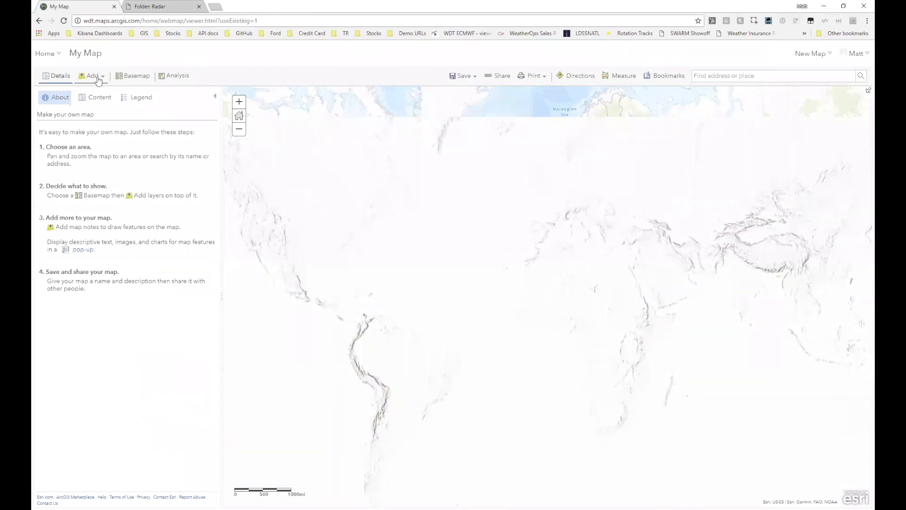
pyautogui.click(97, 77)
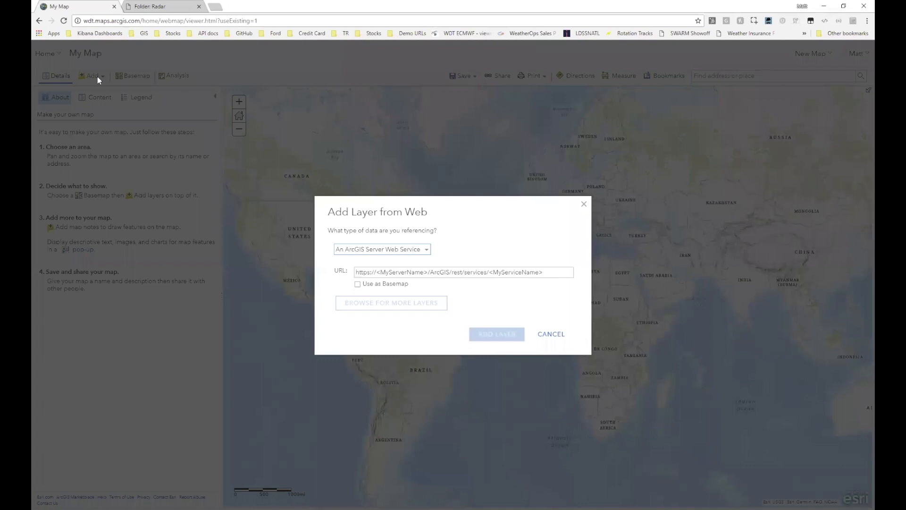
pyautogui.hotkey('ctrl', 'v')
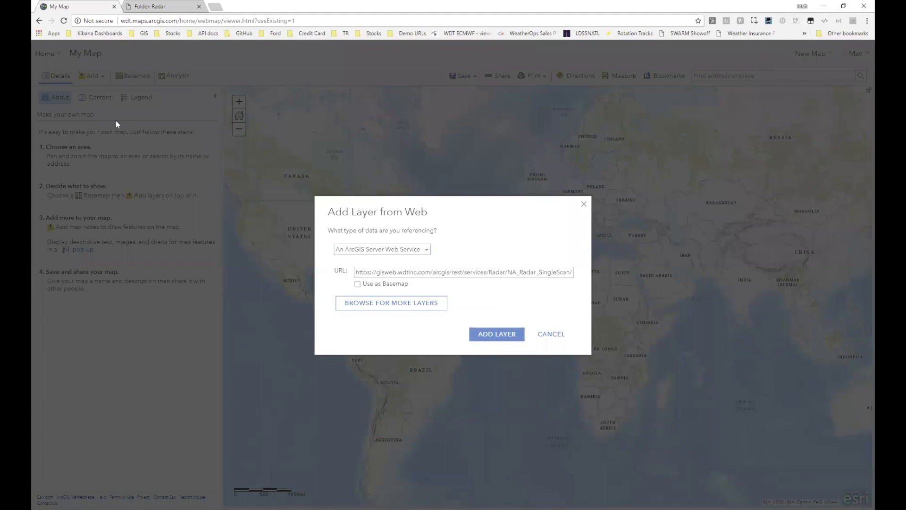
pyautogui.press('Return')
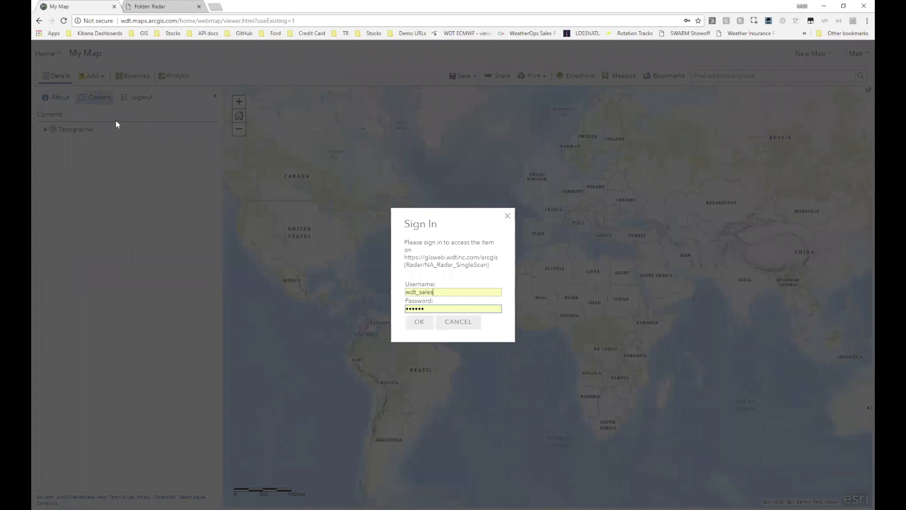
pyautogui.press('Return')
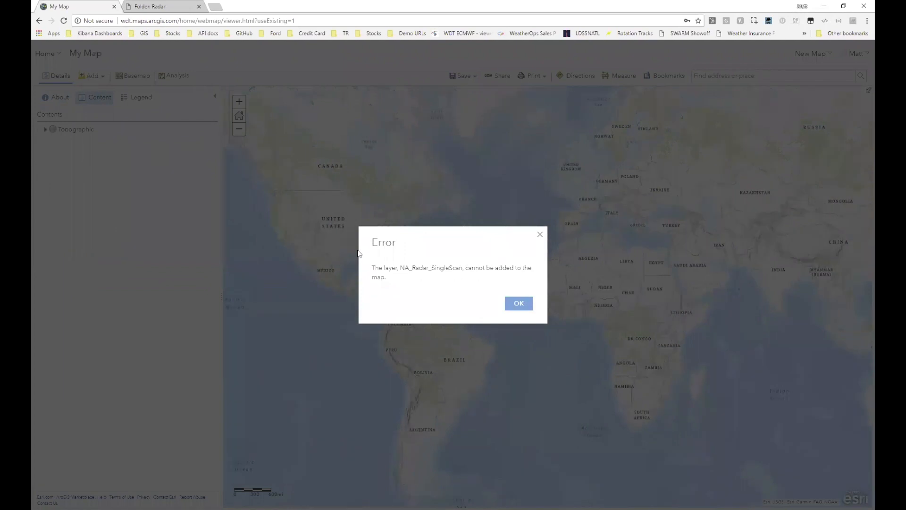
pyautogui.press('Escape')
# - Search My Content for demo, review the US Radar item's details, and add that layer to the map
pyautogui.click(90, 78)
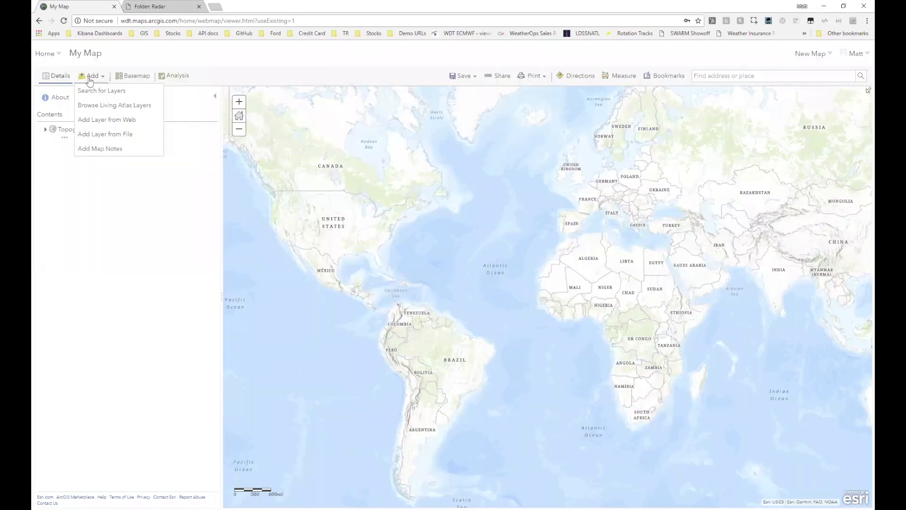
pyautogui.click(100, 92)
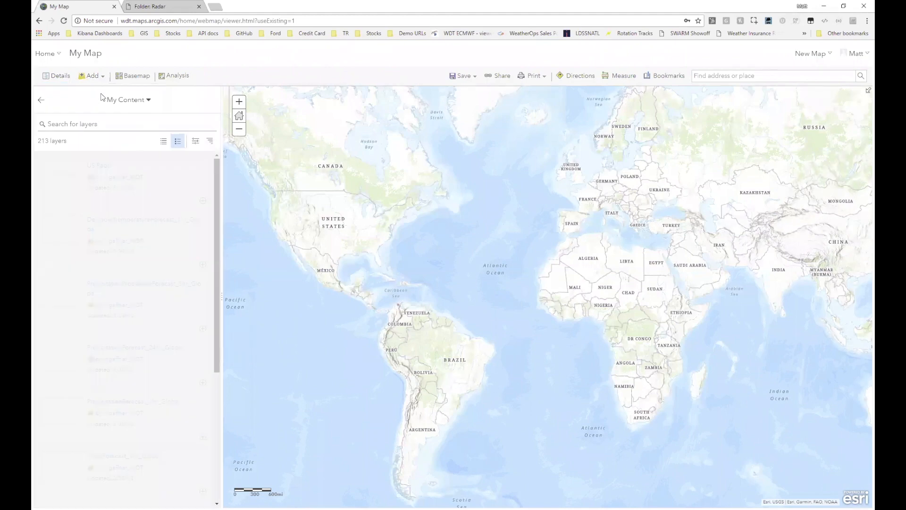
pyautogui.write('demo')
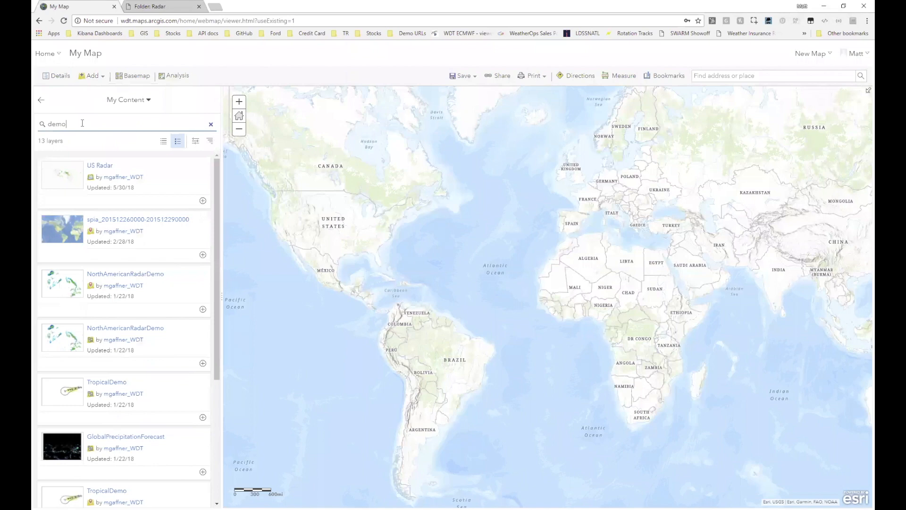
pyautogui.click(170, 189)
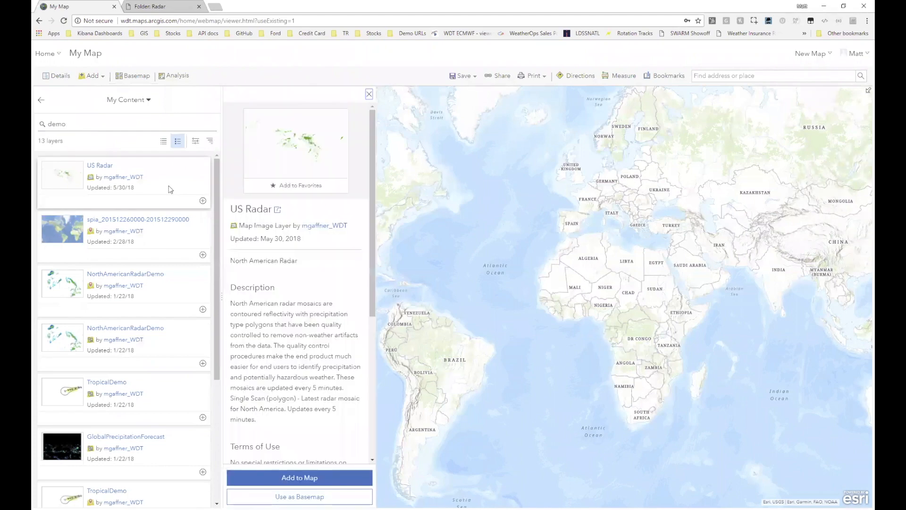
pyautogui.scroll(-5, 273, 173)
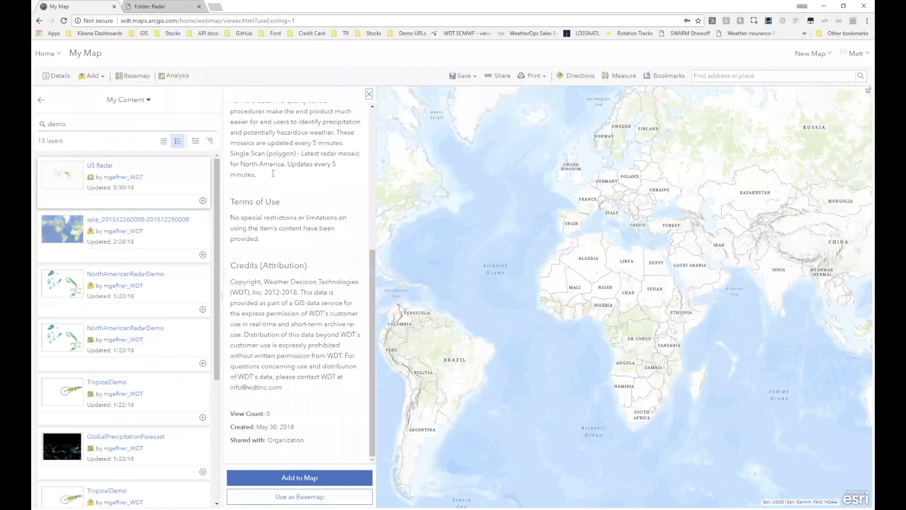
pyautogui.press('Escape')
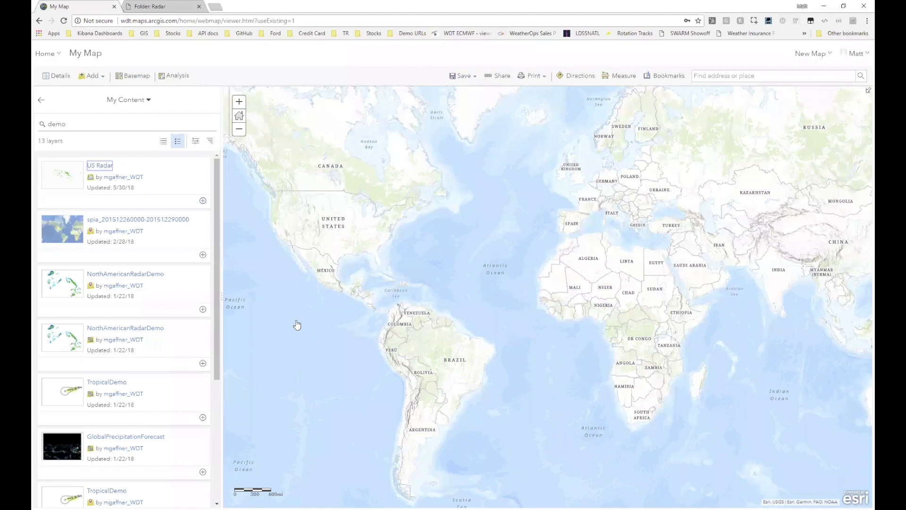
pyautogui.click(203, 200)
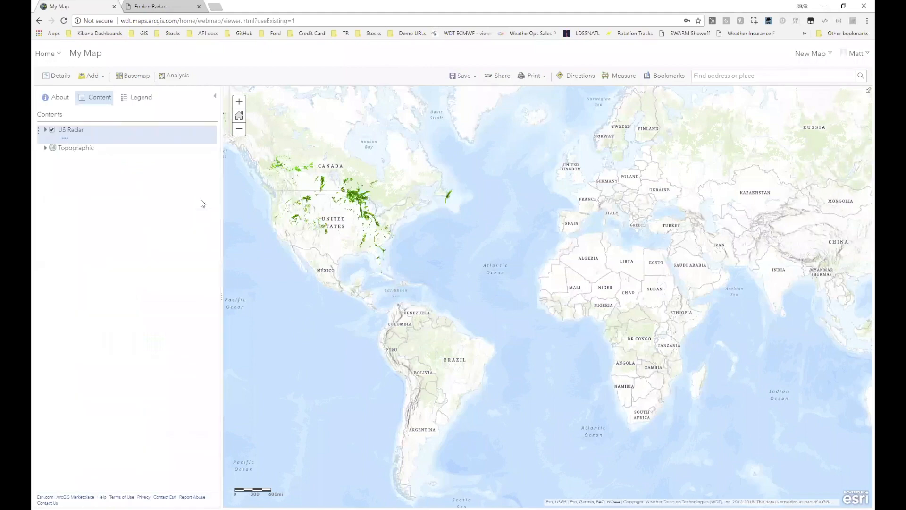
# - Set the US Radar layer's refresh interval to 3 minutes
pyautogui.doubleClick(319, 228)
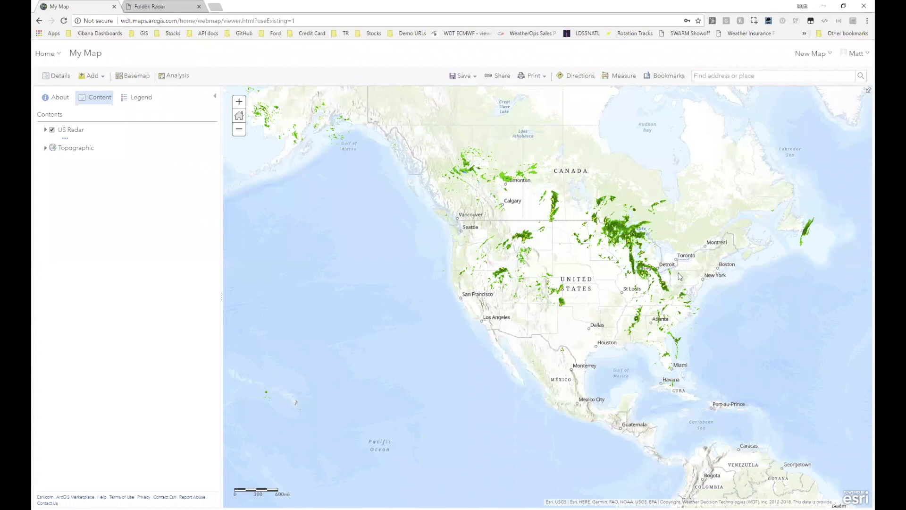
pyautogui.moveTo(680, 276); pyautogui.dragTo(556, 304)
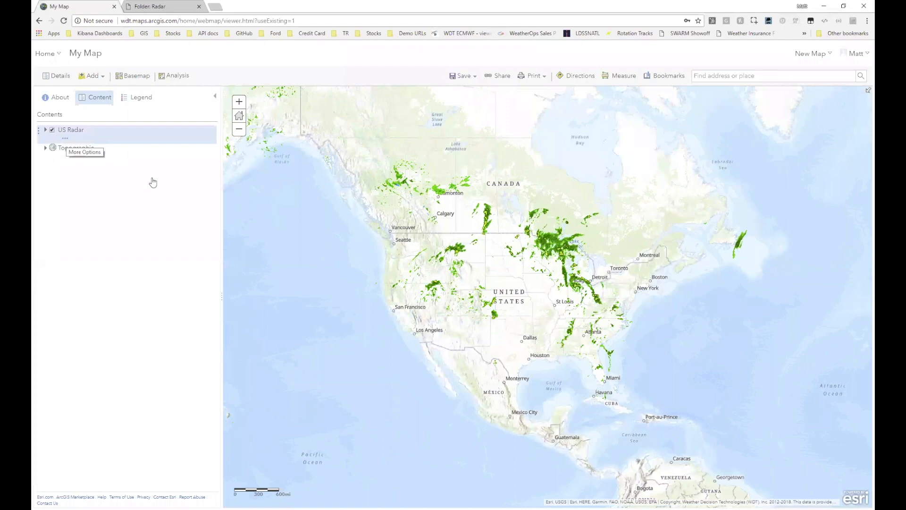
pyautogui.click(65, 138)
pyautogui.moveTo(93, 249)
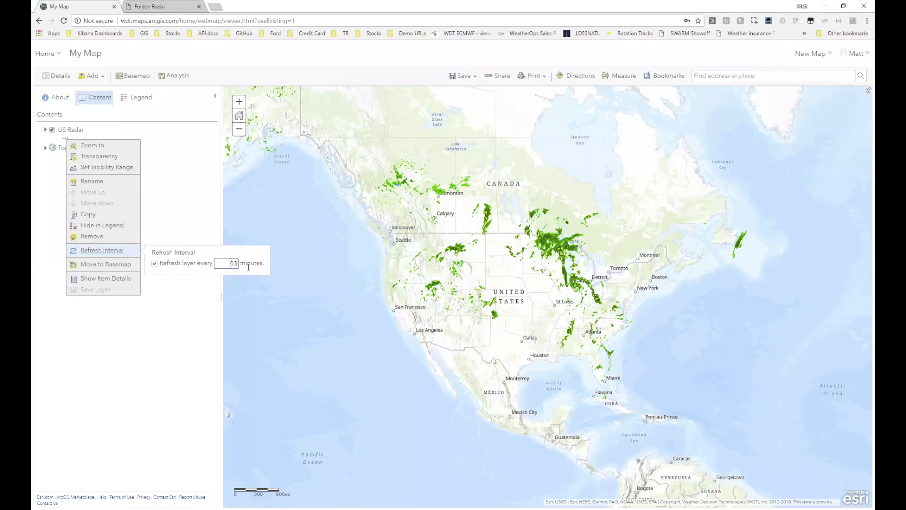
pyautogui.click(250, 270)
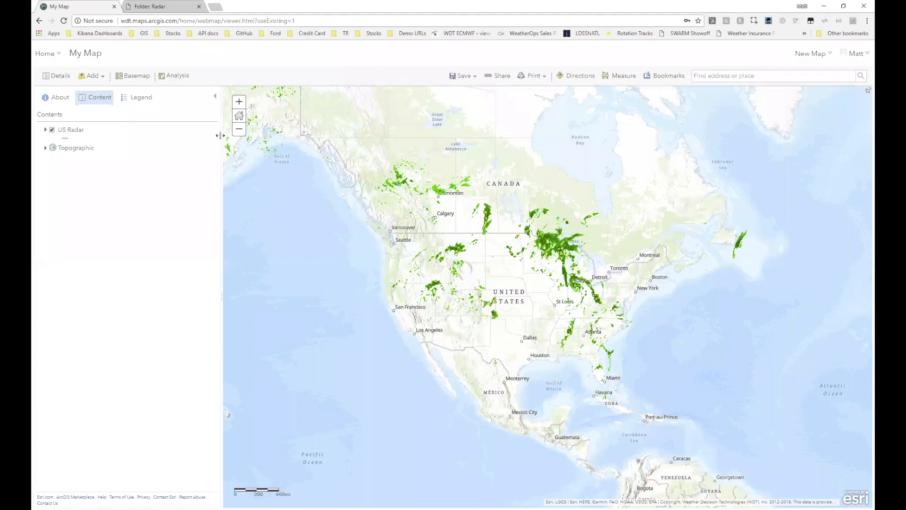
# - Remove the US Radar layer from the map
pyautogui.click(65, 138)
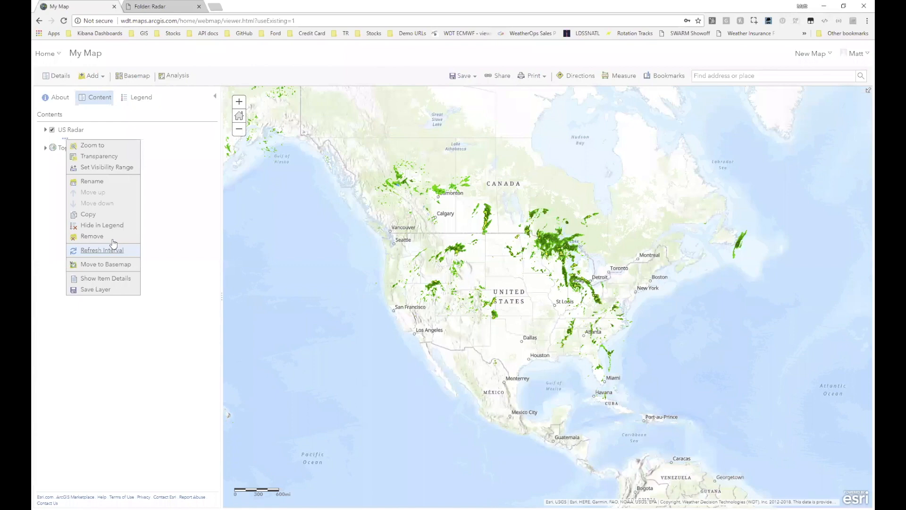
pyautogui.click(113, 237)
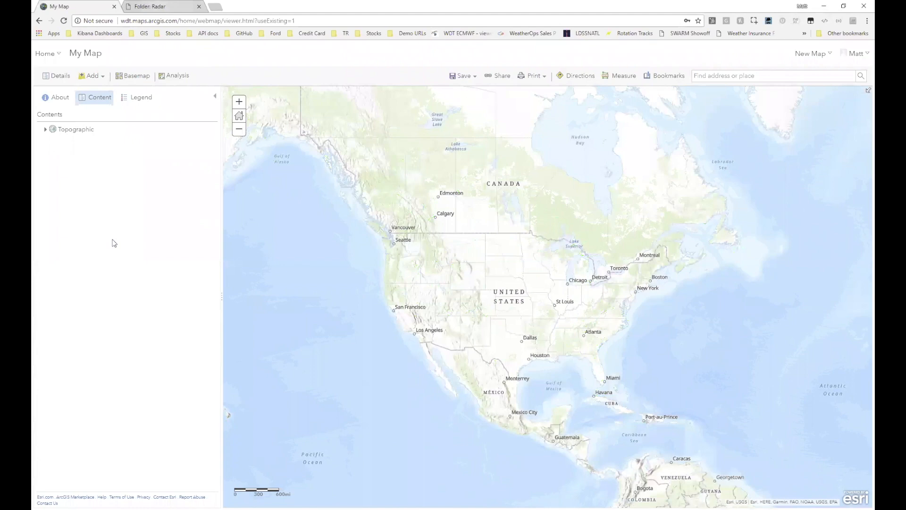
# - Copy the Europe_Radar_Loop MapServer address from the Radar services folder and begin an ArcGIS Server web service item with it in the Demonstration folder
pyautogui.click(158, 6)
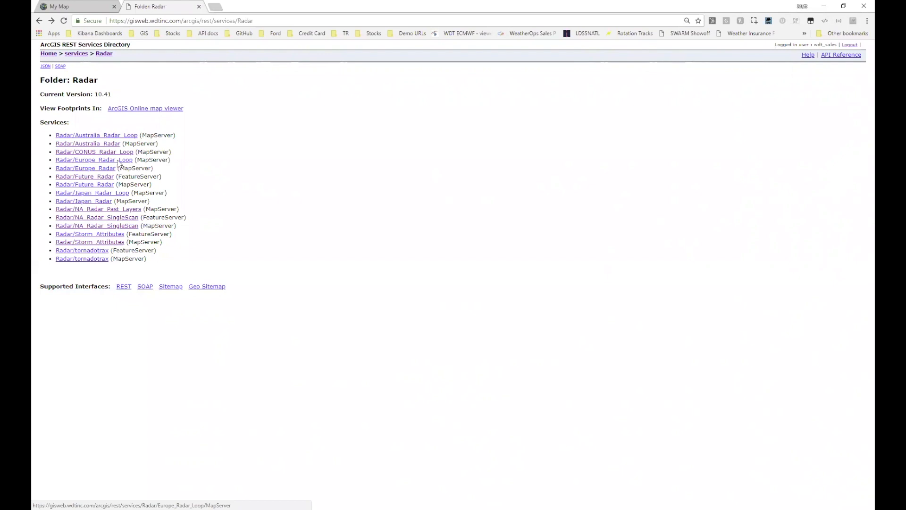
pyautogui.rightClick(119, 163)
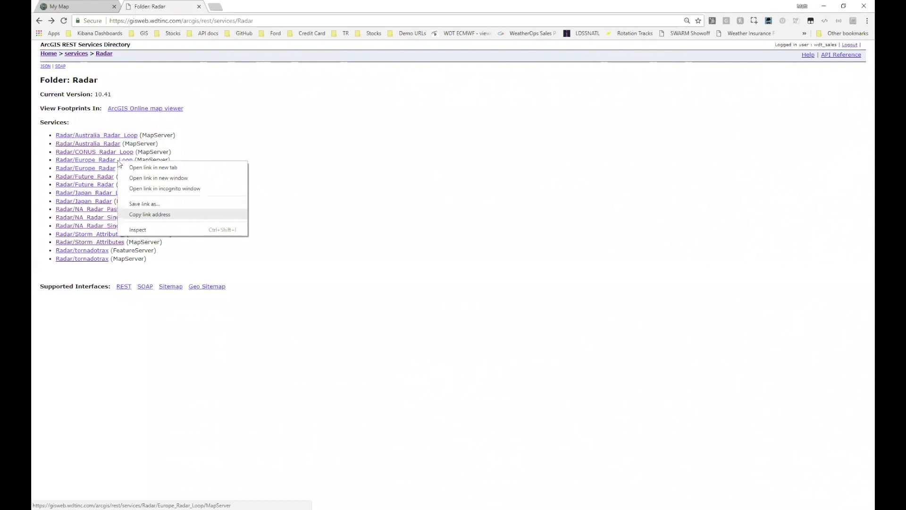
pyautogui.click(112, 4)
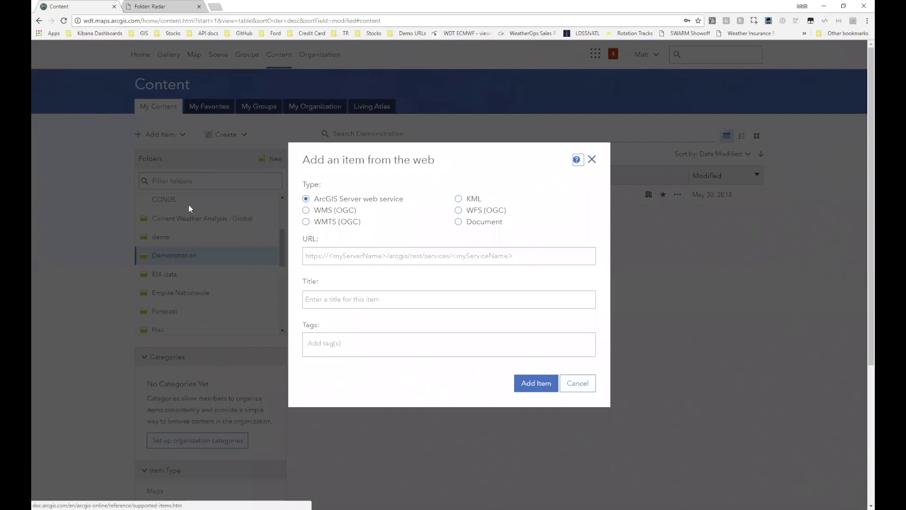
pyautogui.write('https://gisweb.wdtinc.com/arcgis/rest/services/Radar/Europe_Radar_Loop/MapServer')
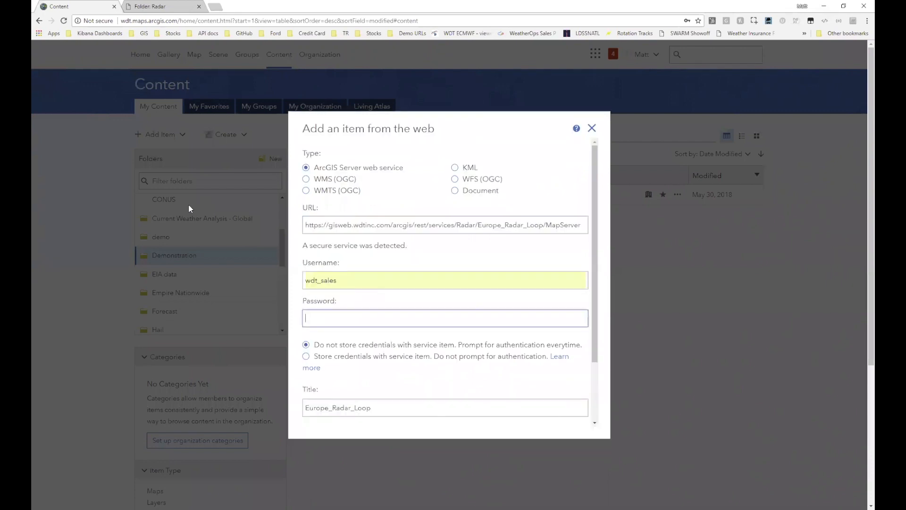
# - Enter the service's password, store the credentials with the item, and add the Europe_Radar_Loop item with the extra tag Demo
pyautogui.click(364, 359)
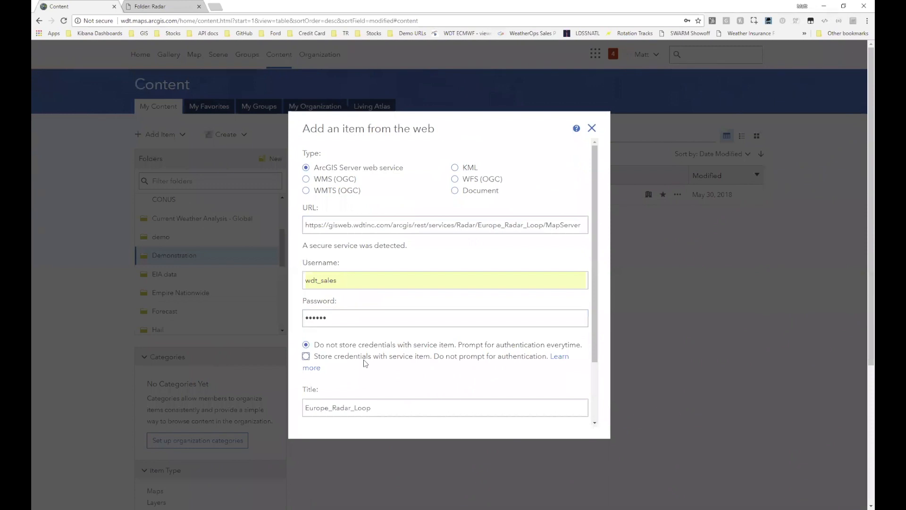
pyautogui.scroll(-3, 364, 361)
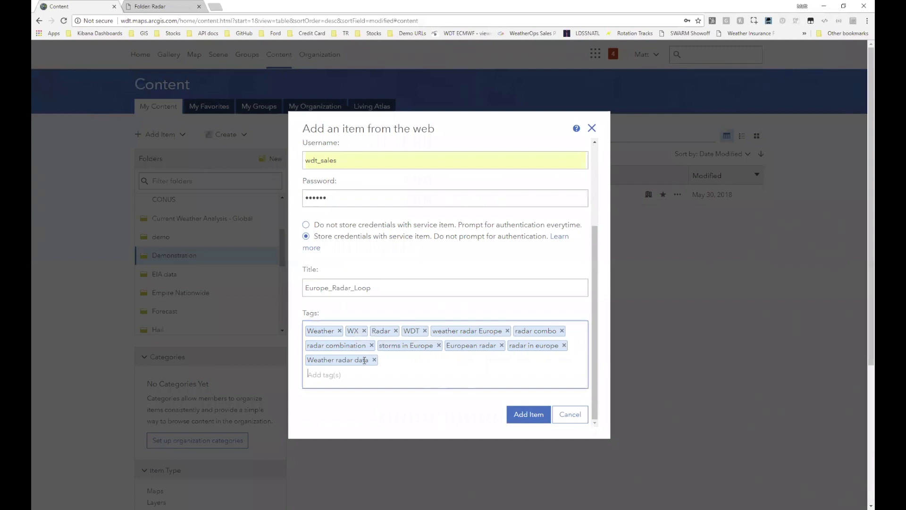
pyautogui.write('Demo')
pyautogui.press('Return')
pyautogui.press('Return')
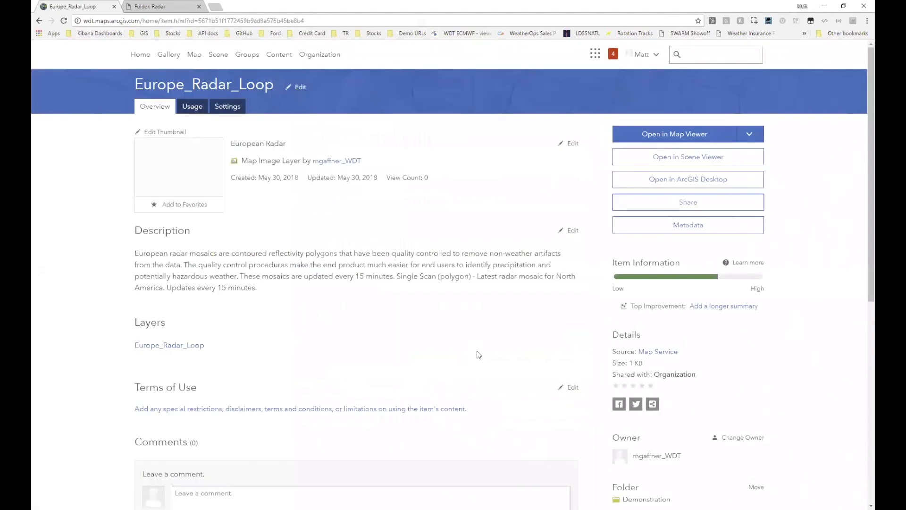
# - Open the Europe_Radar_Loop item in the map viewer and enable time animation for its layer
pyautogui.click(656, 141)
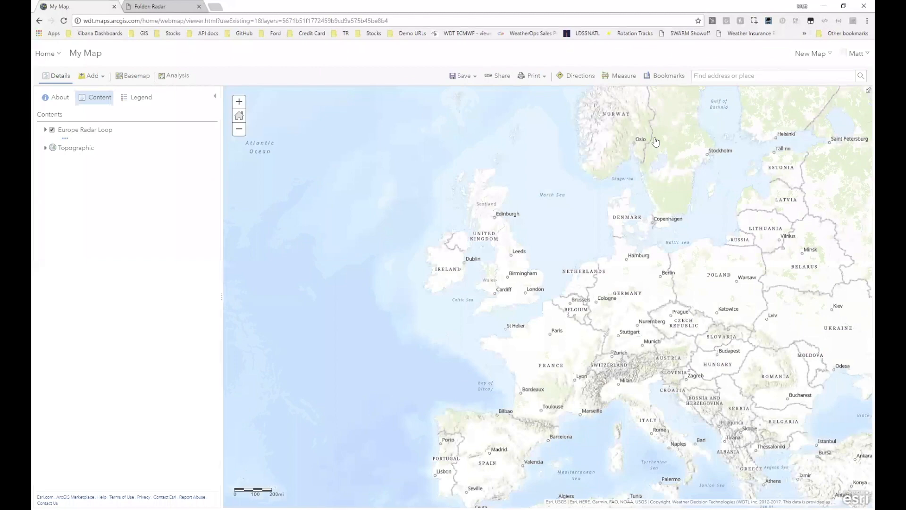
pyautogui.click(65, 140)
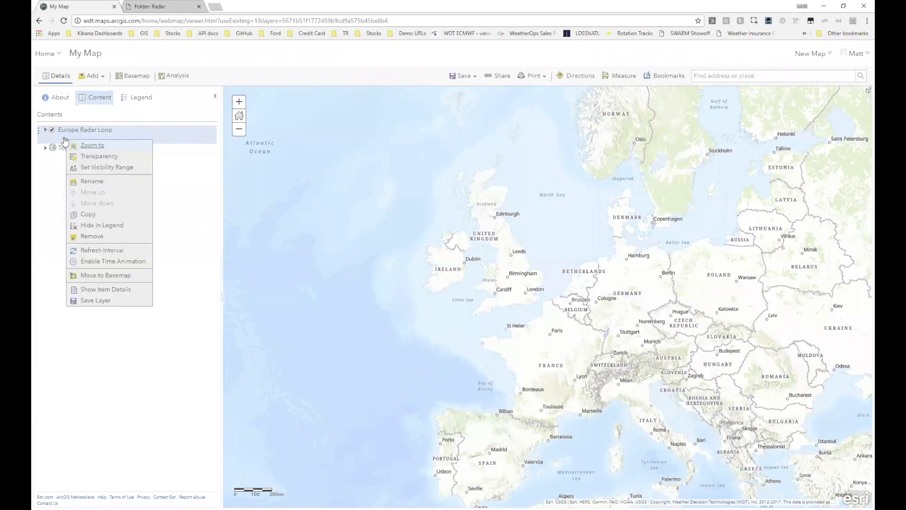
pyautogui.click(102, 262)
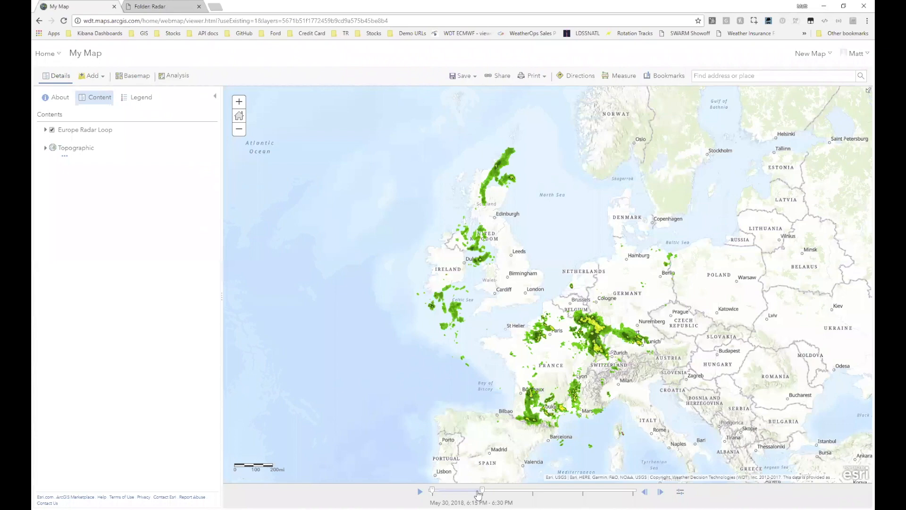
# - Adjust the displayed time range and apply time settings with the fastest playback speed and 15-minute intervals showing only the current interval
pyautogui.moveTo(479, 493); pyautogui.dragTo(624, 494)
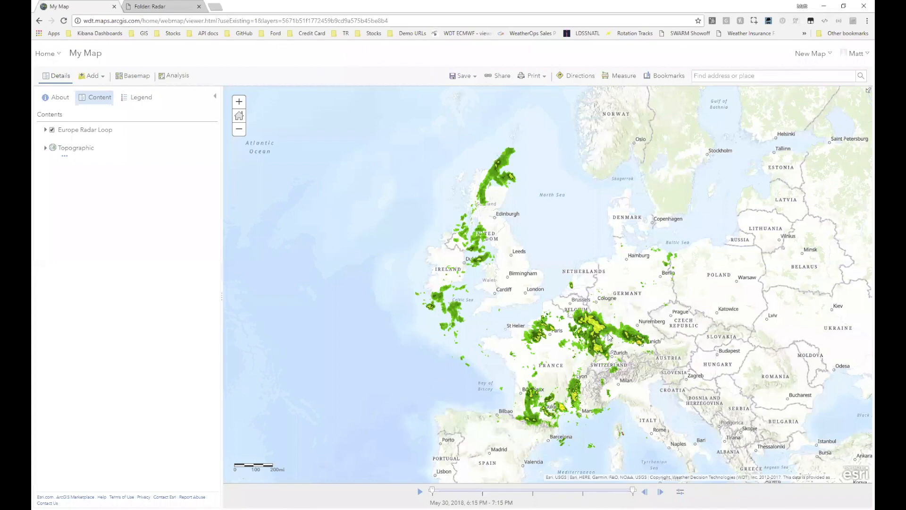
pyautogui.click(473, 491)
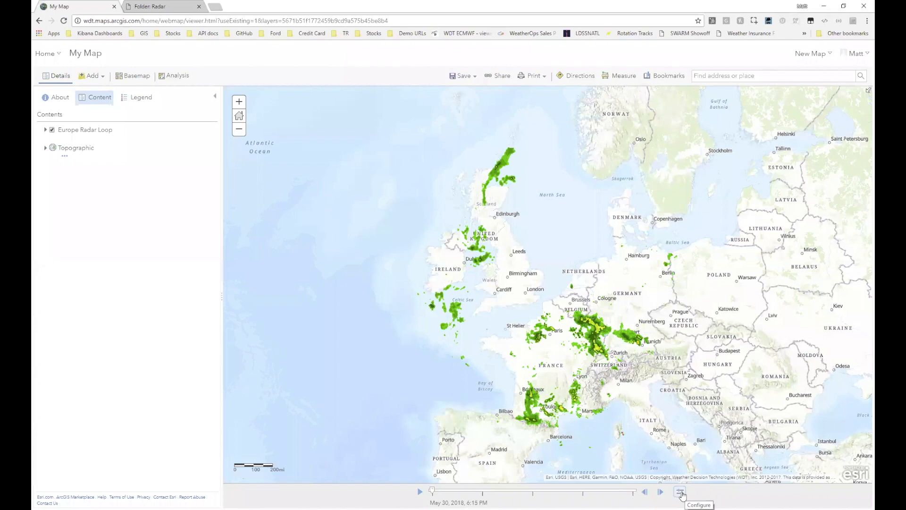
pyautogui.click(681, 493)
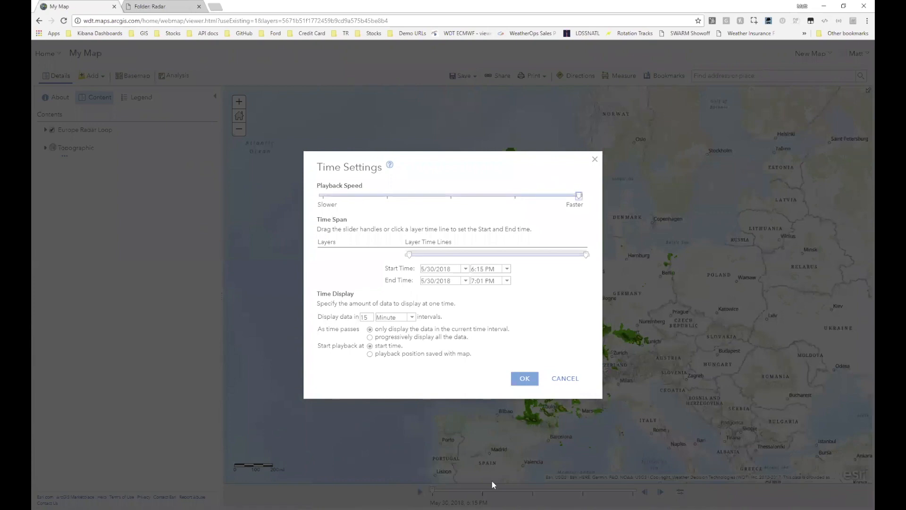
pyautogui.press('Return')
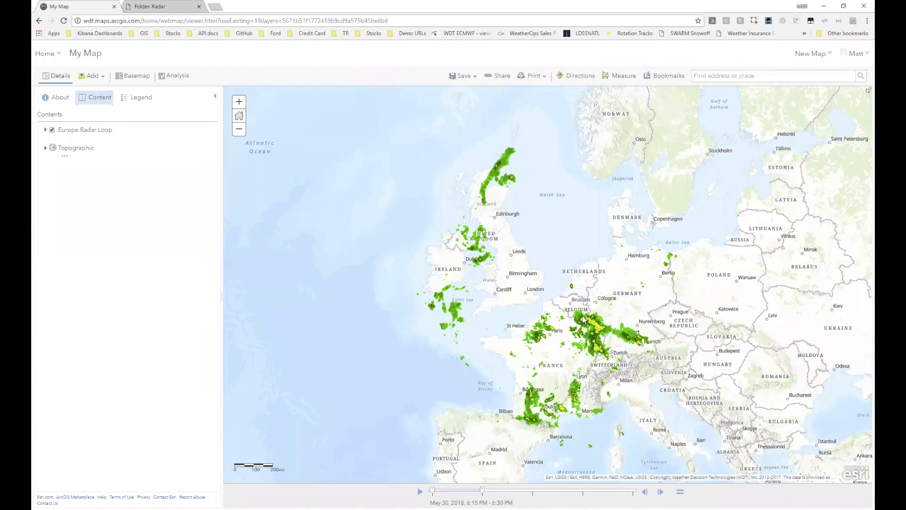
# - Move along the radar timeline and step back through the frames to 6:15 PM
pyautogui.click(461, 490)
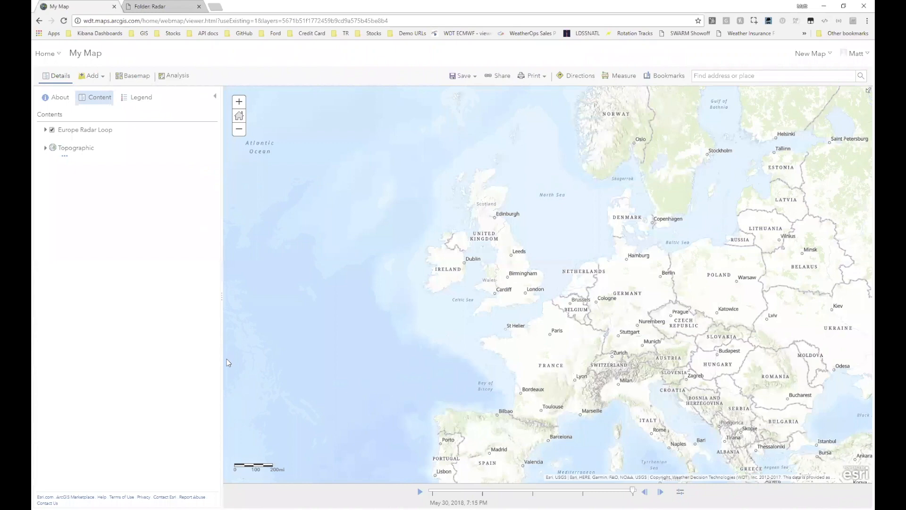
pyautogui.click(645, 493)
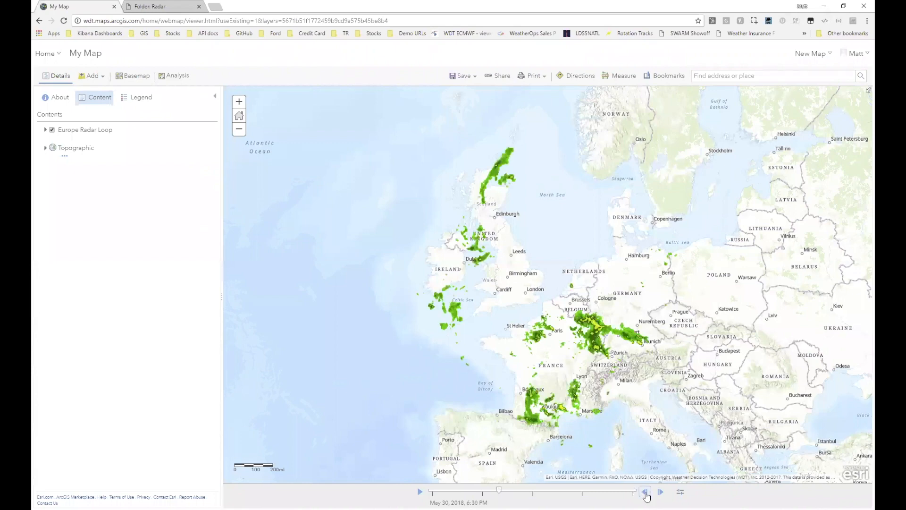
pyautogui.click(645, 492)
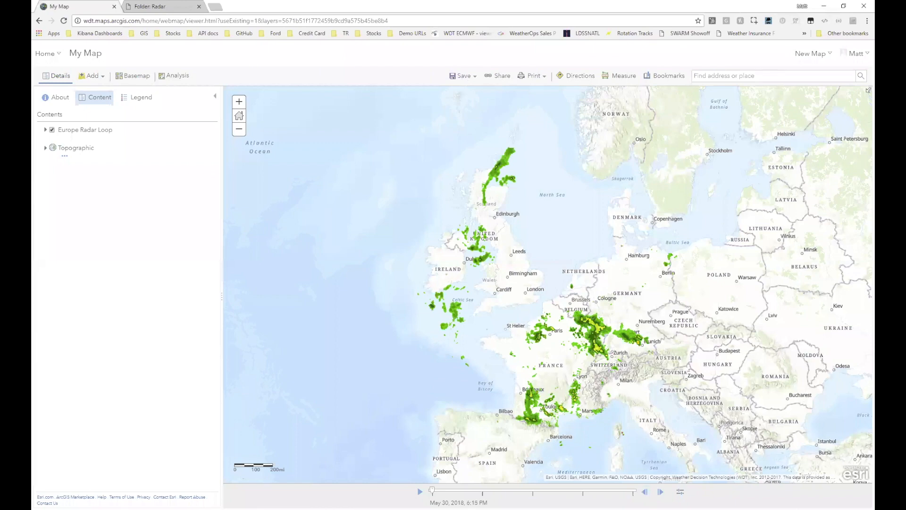